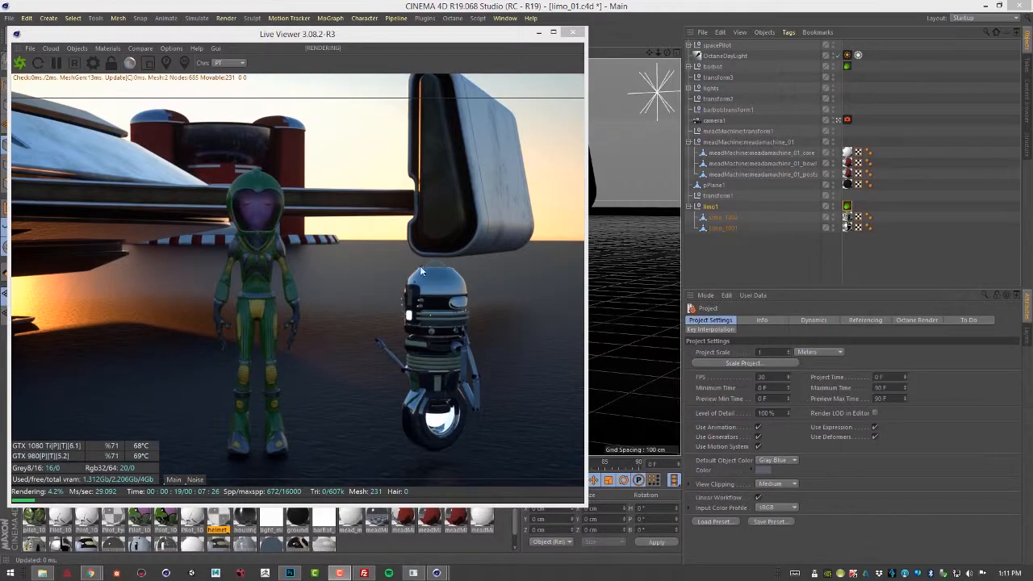
Open the Octane Settings window and arrange it beside the Live Viewer so the render stays visible.
{"action": "left_click_drag", "start_coordinate": [338, 37], "coordinate": [452, 52]}
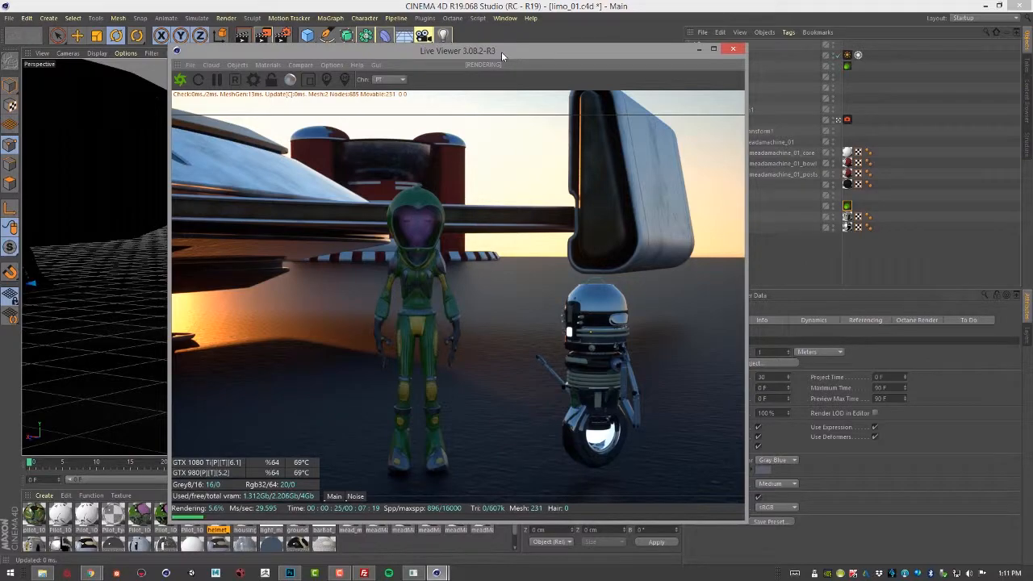
{"action": "left_click_drag", "start_coordinate": [501, 52], "coordinate": [409, 44]}
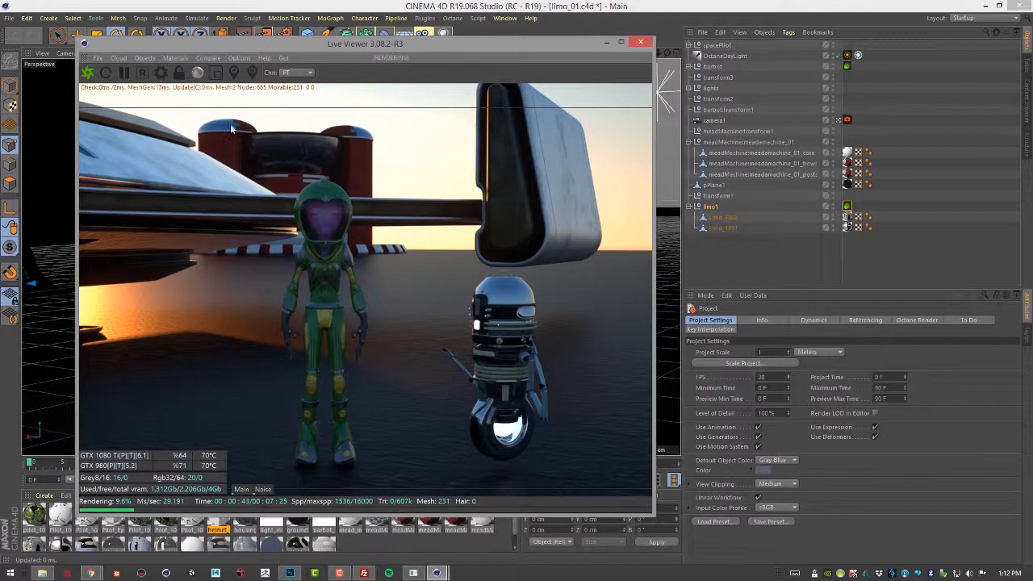
{"action": "left_click", "coordinate": [161, 78]}
{"action": "left_click_drag", "start_coordinate": [131, 10], "coordinate": [666, 79]}
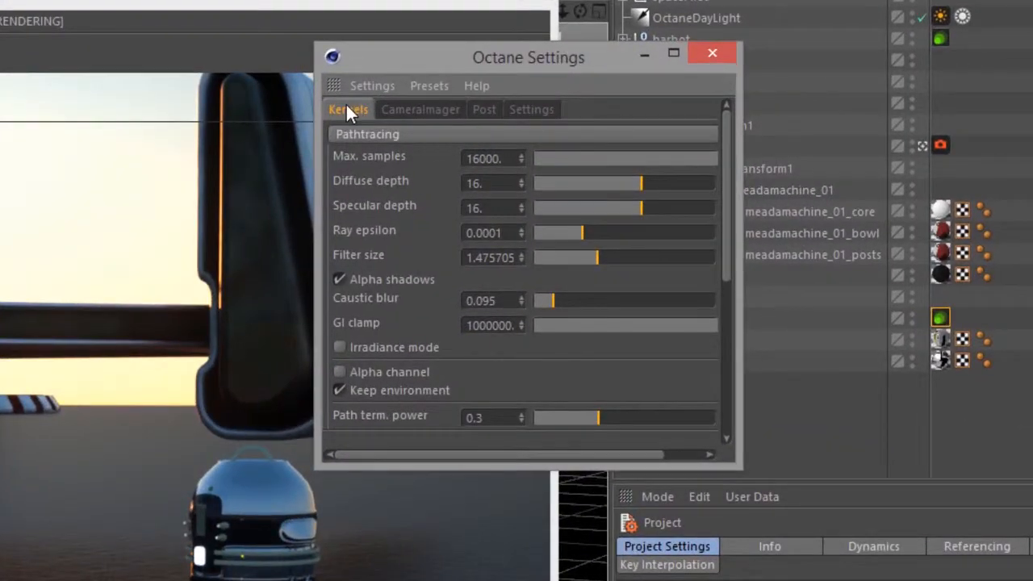
Preview the render with the Directlighting kernel, and set the kernel back to Pathtracing.
{"action": "left_click", "coordinate": [383, 136]}
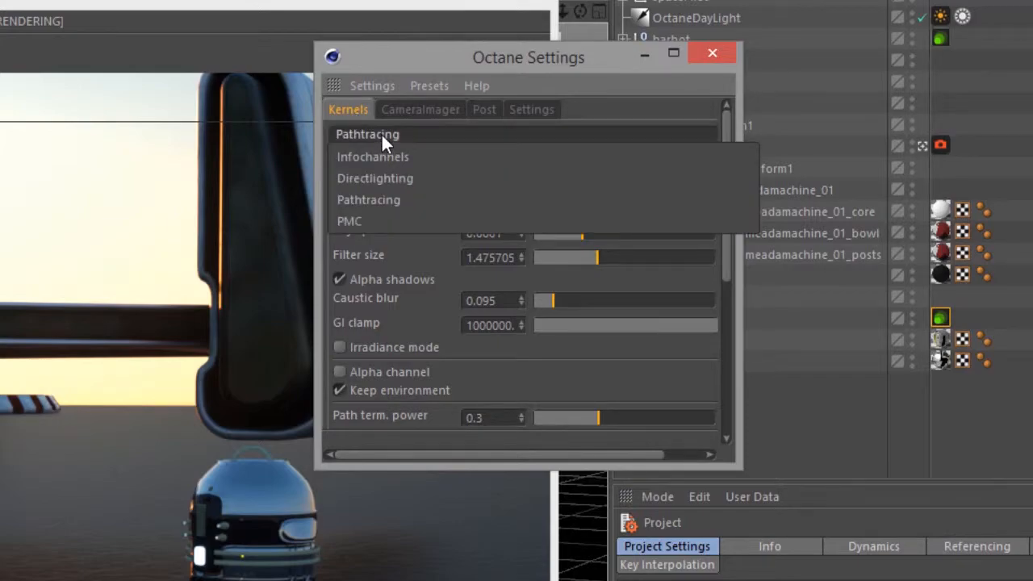
{"action": "left_click", "coordinate": [391, 177]}
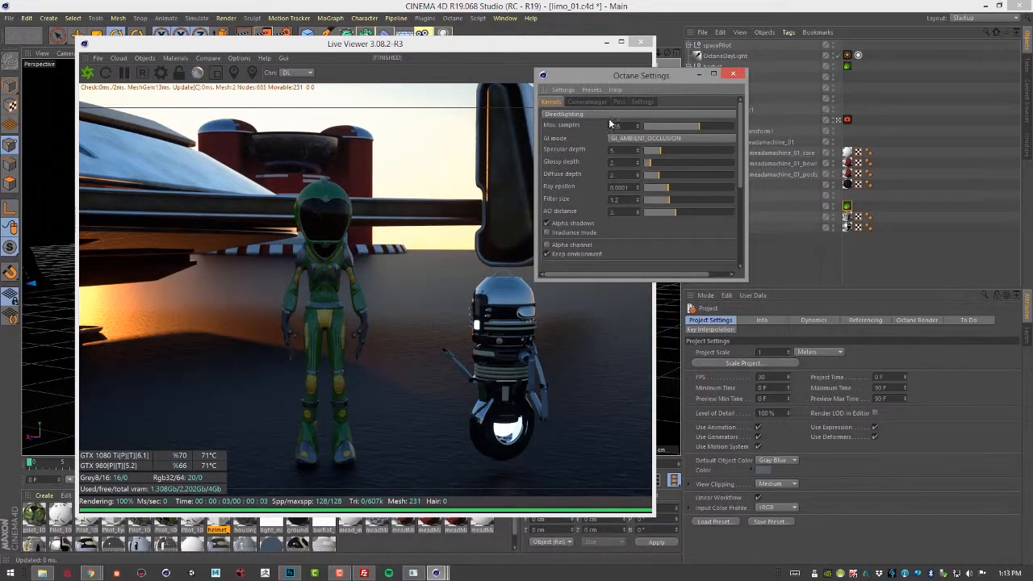
{"action": "left_click", "coordinate": [610, 115]}
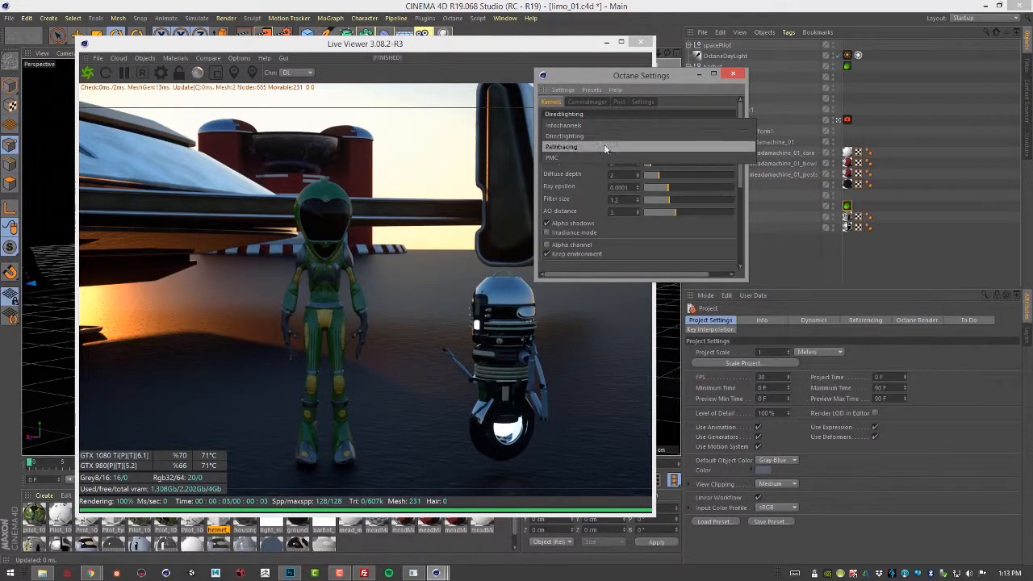
{"action": "left_click", "coordinate": [605, 147]}
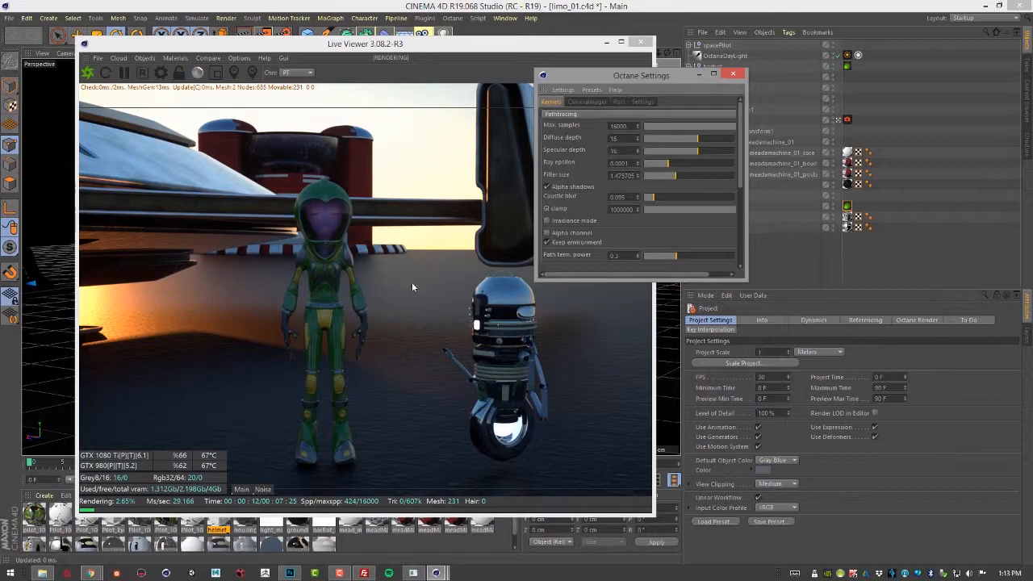
Move the Octane Settings window clear of the render and switch the kernel to PMC.
{"action": "left_click_drag", "start_coordinate": [634, 76], "coordinate": [723, 89]}
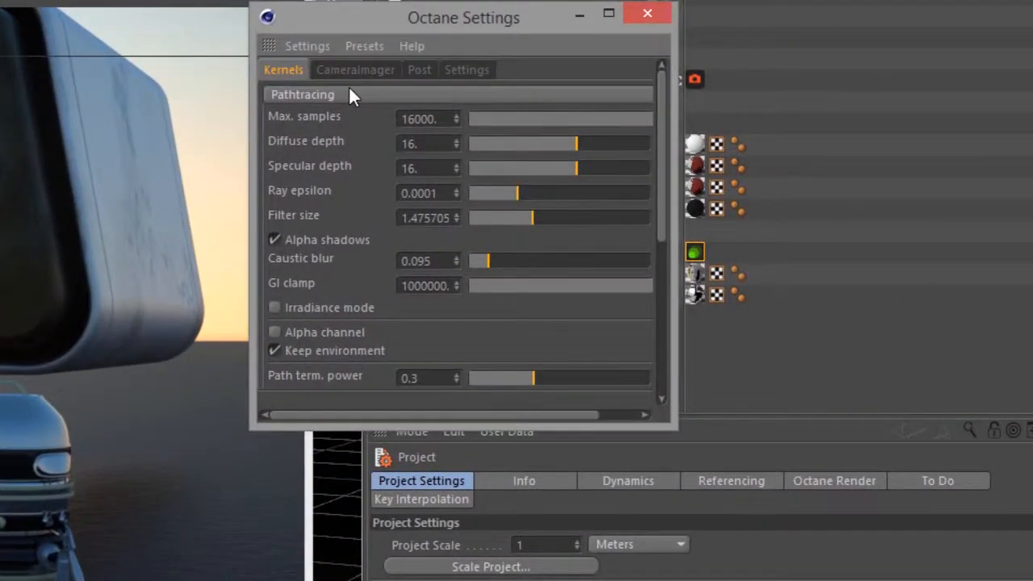
{"action": "left_click", "coordinate": [674, 129]}
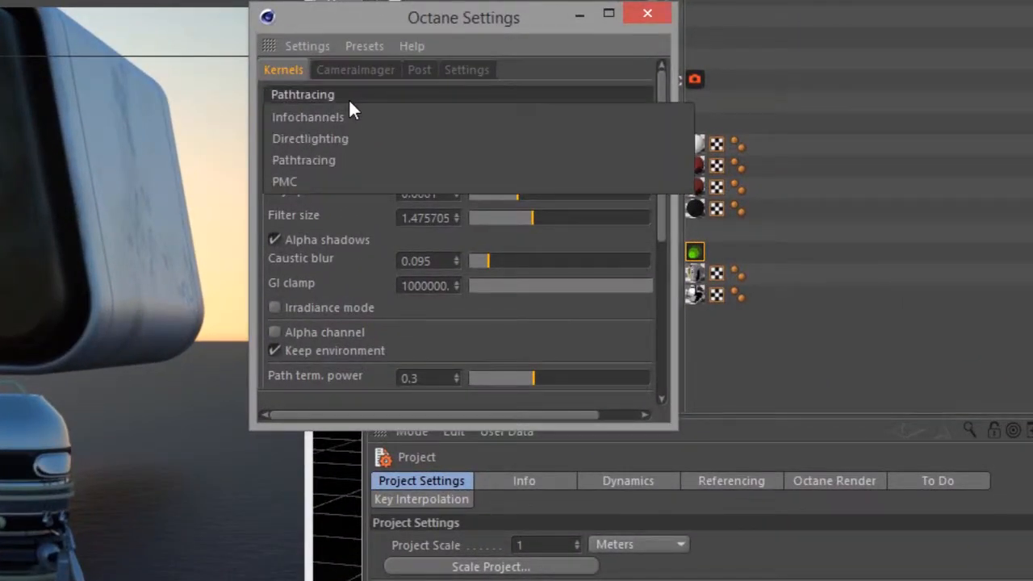
{"action": "left_click", "coordinate": [322, 179]}
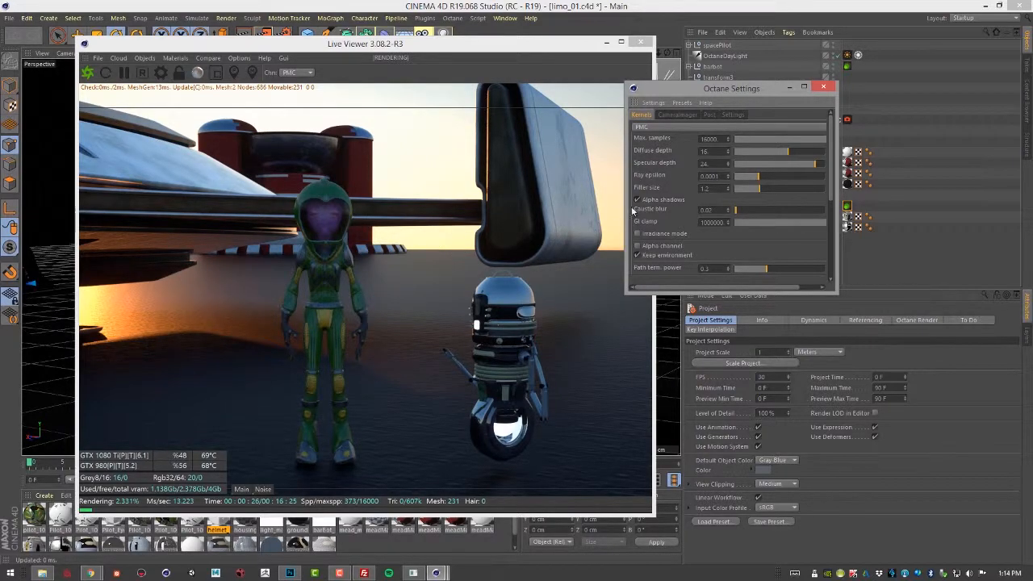
Switch the kernel to Infochannels and set its type to Tangent normal.
{"action": "left_click", "coordinate": [686, 128]}
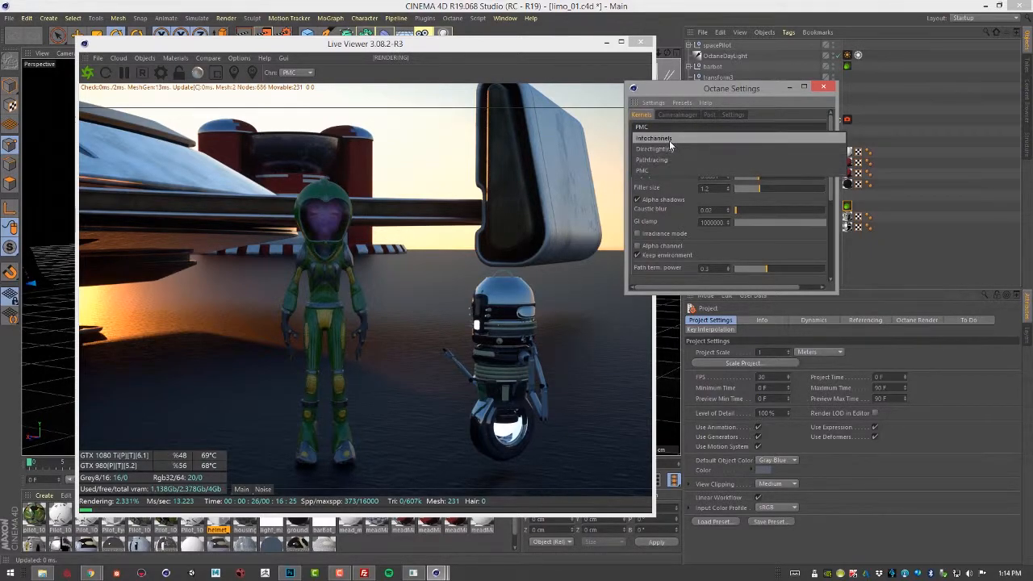
{"action": "left_click", "coordinate": [669, 138]}
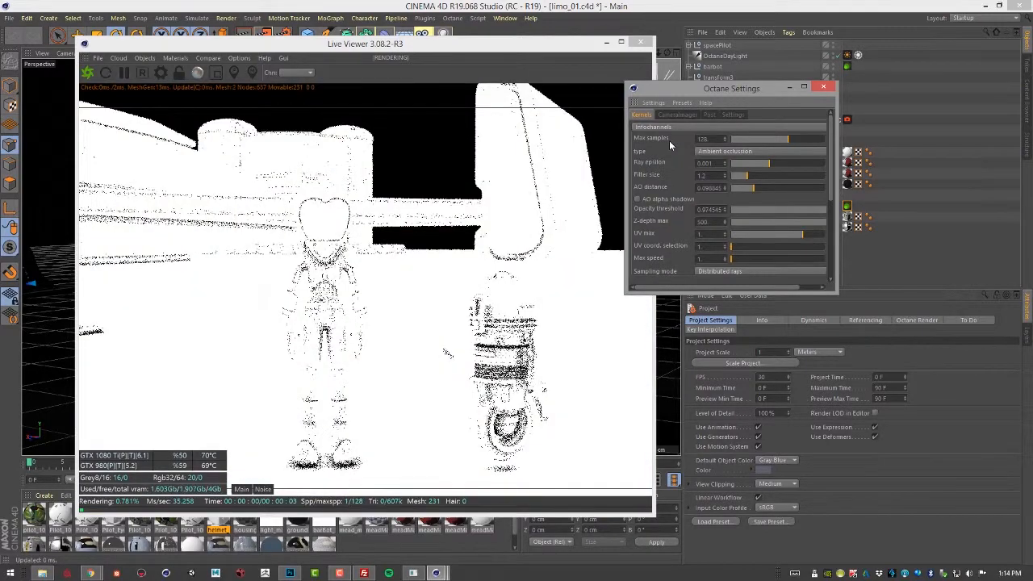
{"action": "left_click", "coordinate": [759, 150]}
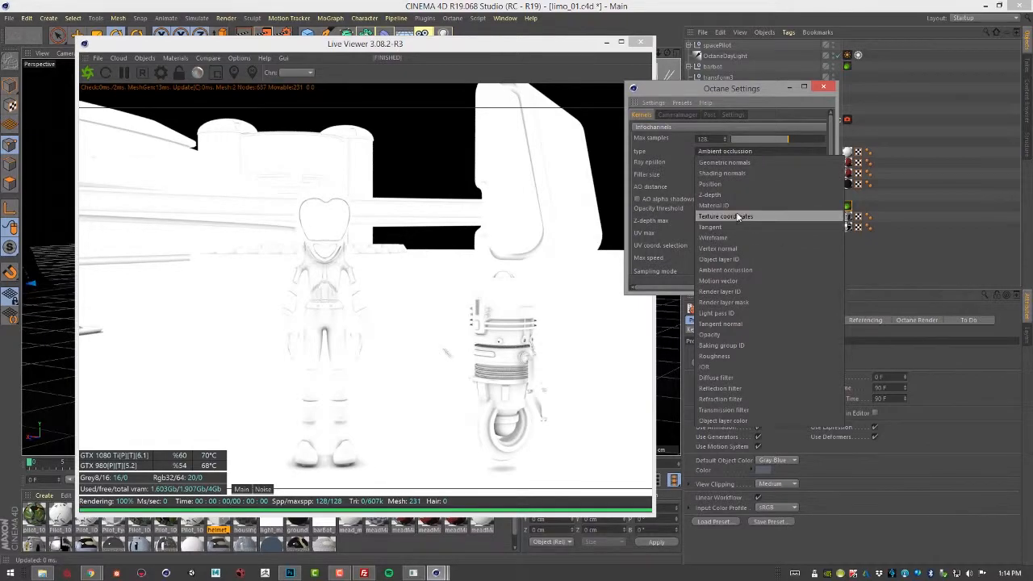
{"action": "left_click", "coordinate": [727, 324]}
Preview the Shading normals and Wireframe types of the Infochannels kernel in the live render.
{"action": "left_click", "coordinate": [738, 152]}
{"action": "left_click", "coordinate": [723, 172]}
{"action": "left_click", "coordinate": [739, 152]}
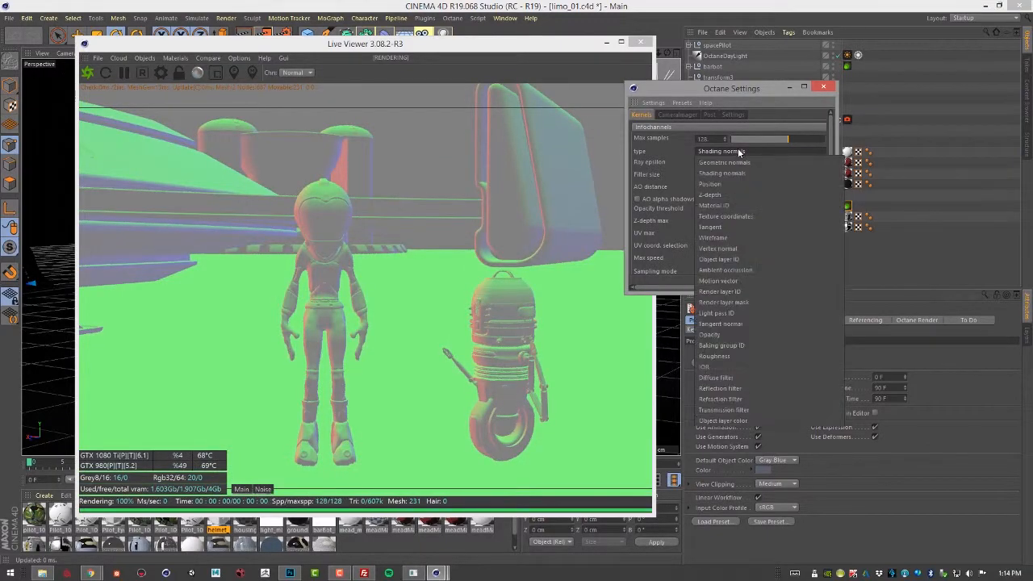
{"action": "left_click", "coordinate": [731, 238]}
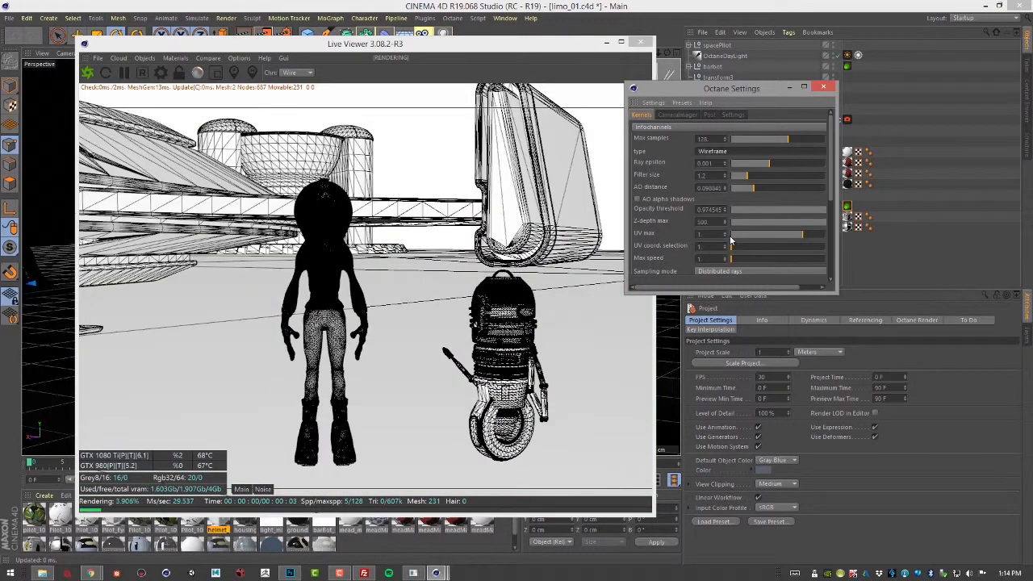
Leave the info channel type unchanged and set the render kernel back to Pathtracing.
{"action": "left_click", "coordinate": [731, 152]}
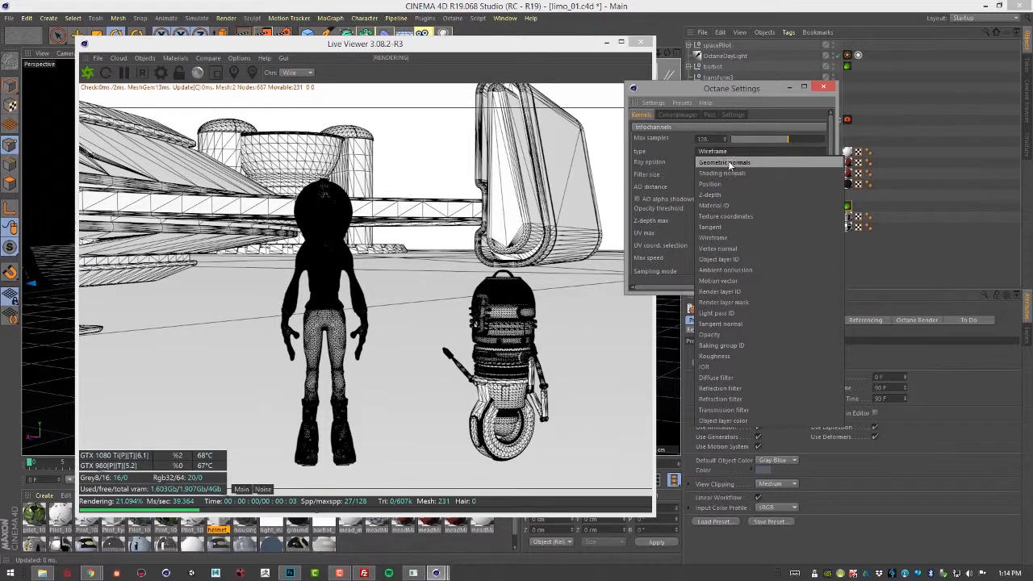
{"action": "left_click", "coordinate": [696, 129]}
{"action": "left_click", "coordinate": [695, 127]}
{"action": "left_click", "coordinate": [699, 159]}
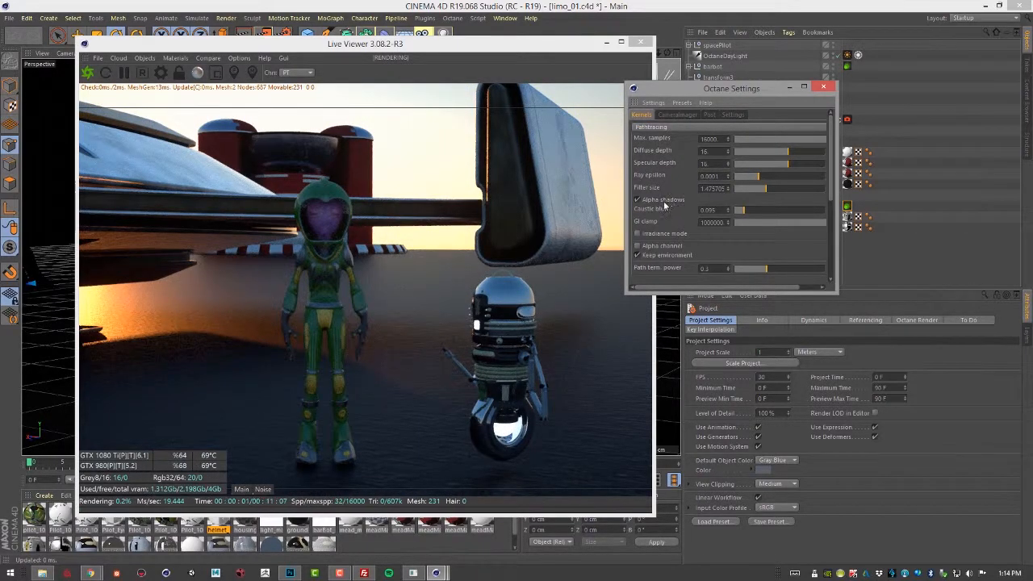
Enlarge the Octane Settings window to show all Pathtracing parameters, keeping Pathtracing as the kernel.
{"action": "left_click_drag", "start_coordinate": [835, 288], "coordinate": [871, 484]}
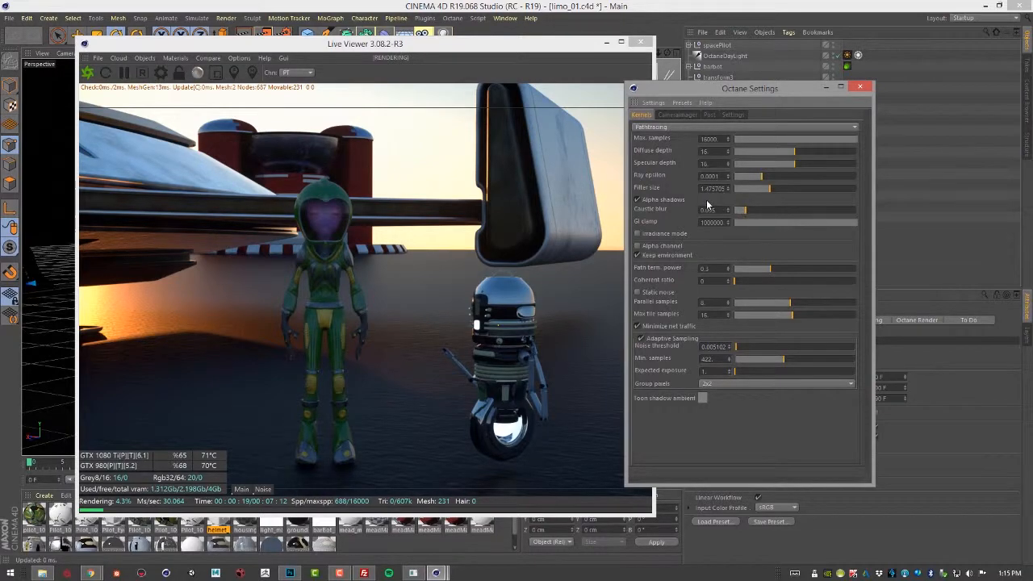
{"action": "left_click", "coordinate": [661, 127]}
{"action": "left_click", "coordinate": [658, 139]}
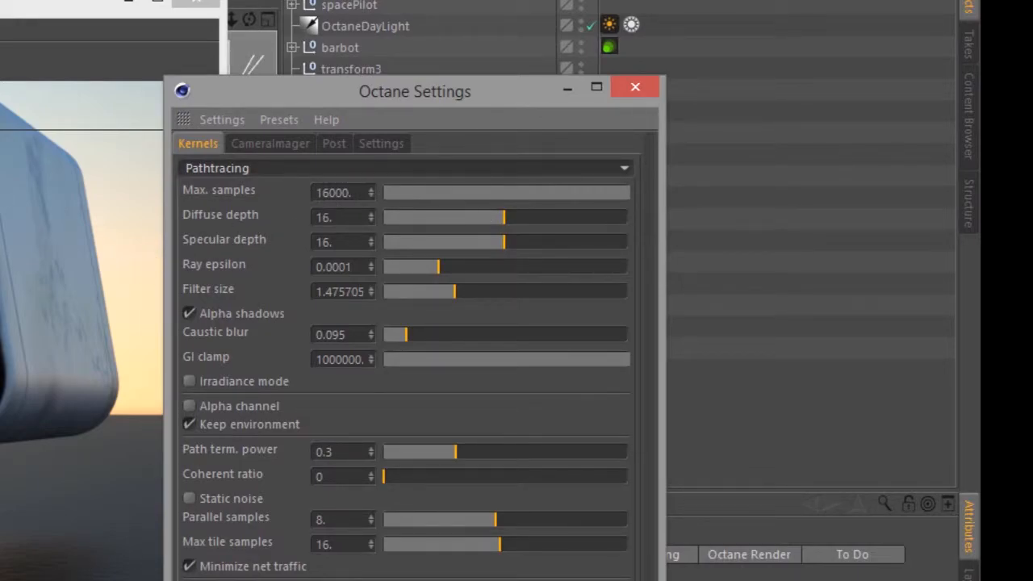
Move the Live Viewer clear of the settings and set the Pathtracing kernel's max samples to 1000.
{"action": "left_click_drag", "start_coordinate": [105, 6], "coordinate": [6, 0]}
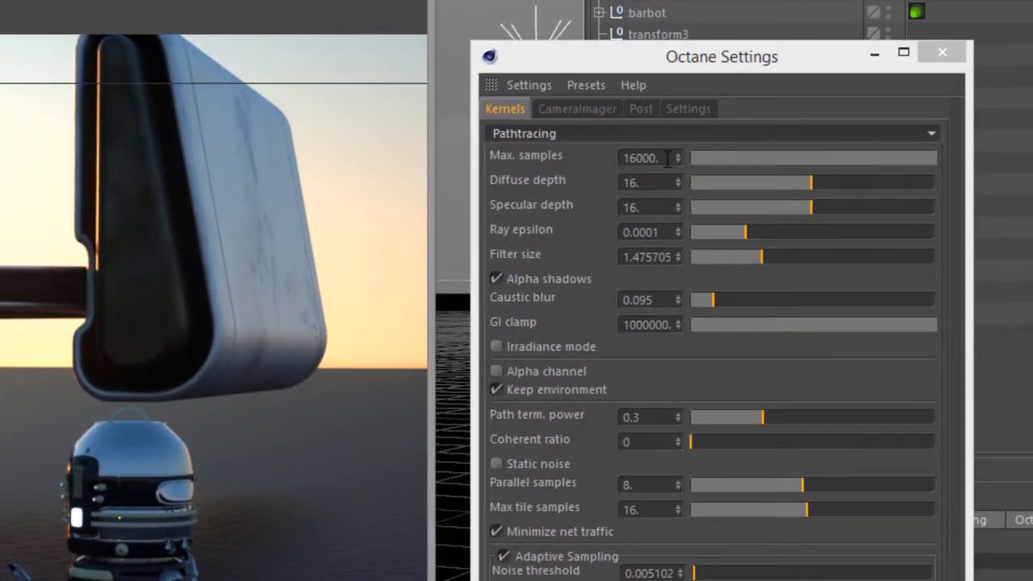
{"action": "left_click", "coordinate": [667, 158]}
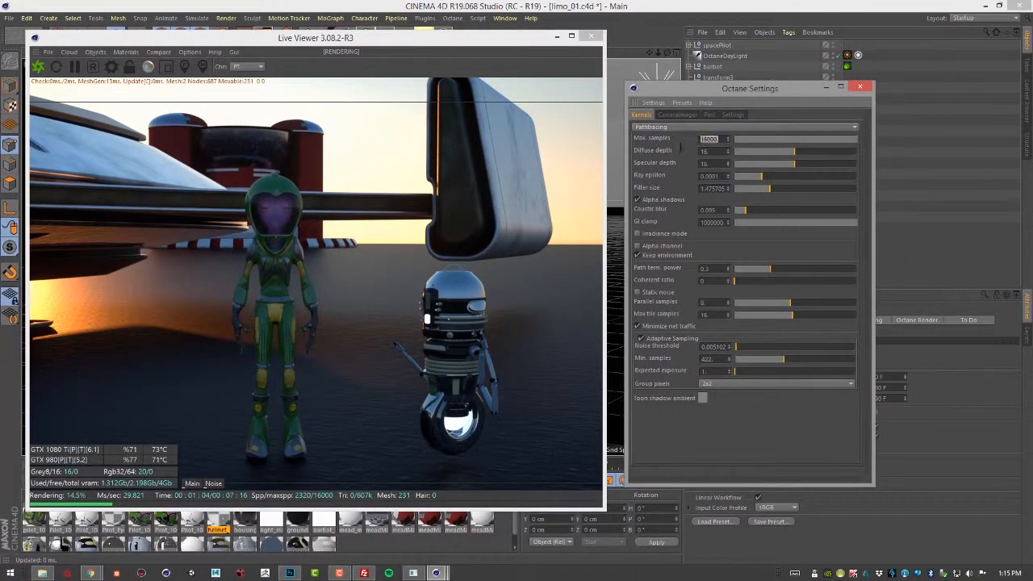
{"action": "type", "text": "1000"}
{"action": "key", "text": "Return"}
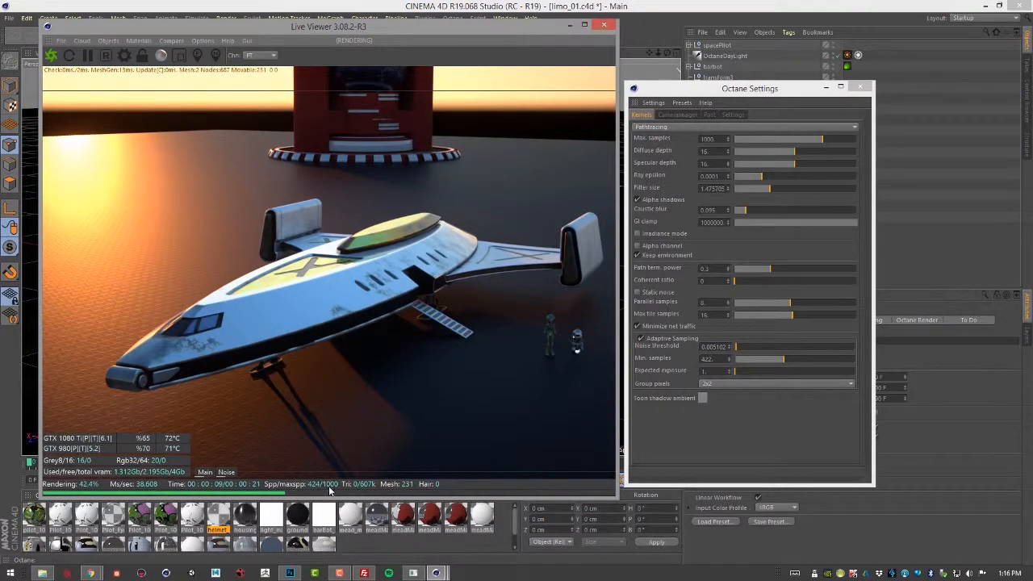
Frame the live render on the ship's ramp and the two characters, and open the max samples value for editing.
{"action": "left_click_drag", "start_coordinate": [380, 27], "coordinate": [325, 24]}
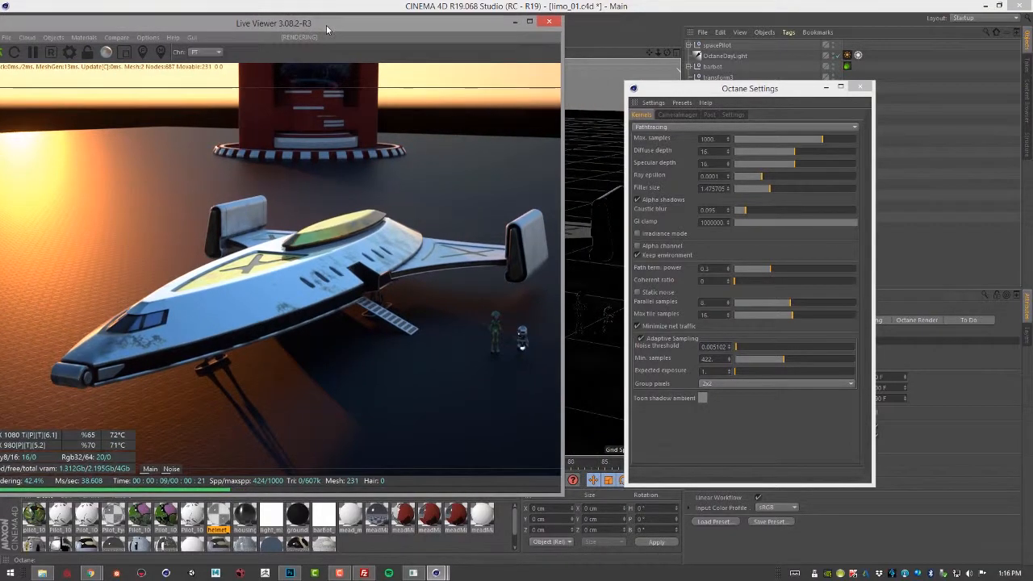
{"action": "mouse_move", "coordinate": [600, 284]}
{"action": "right_mouse_down", "text": "alt"}
{"action": "mouse_move", "coordinate": [731, 314]}
{"action": "mouse_move", "coordinate": [599, 279]}
{"action": "right_mouse_up", "text": "alt"}
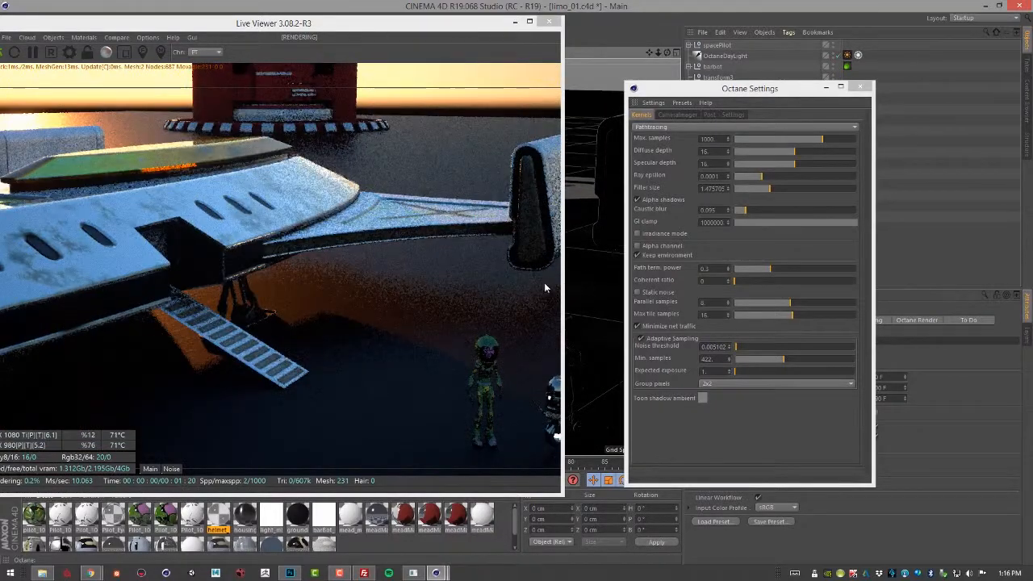
{"action": "mouse_move", "coordinate": [592, 300]}
{"action": "left_mouse_down", "text": "alt"}
{"action": "mouse_move", "coordinate": [593, 286]}
{"action": "mouse_move", "coordinate": [592, 298]}
{"action": "mouse_move", "coordinate": [581, 297]}
{"action": "left_mouse_up", "text": "alt"}
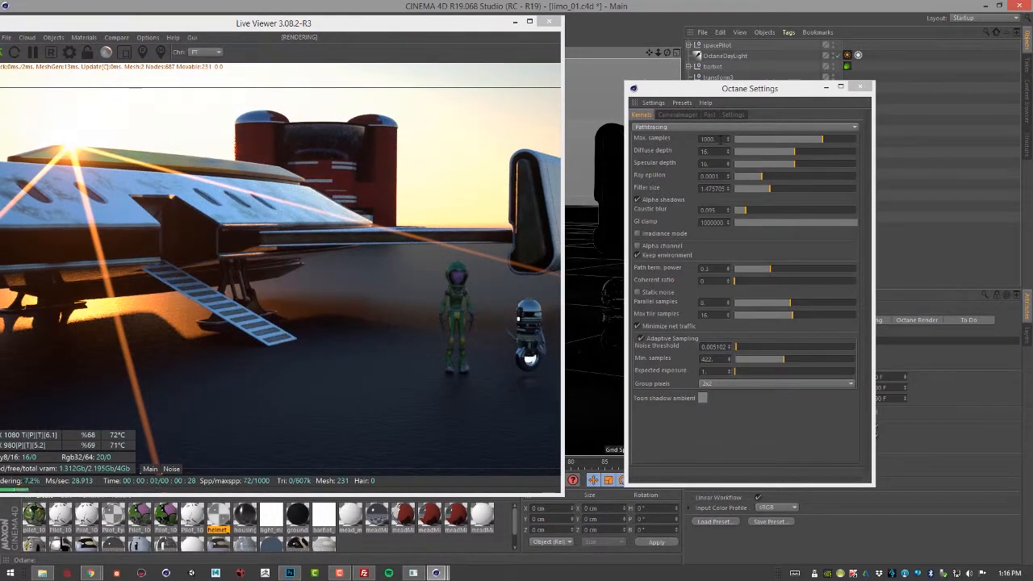
{"action": "left_click", "coordinate": [711, 139]}
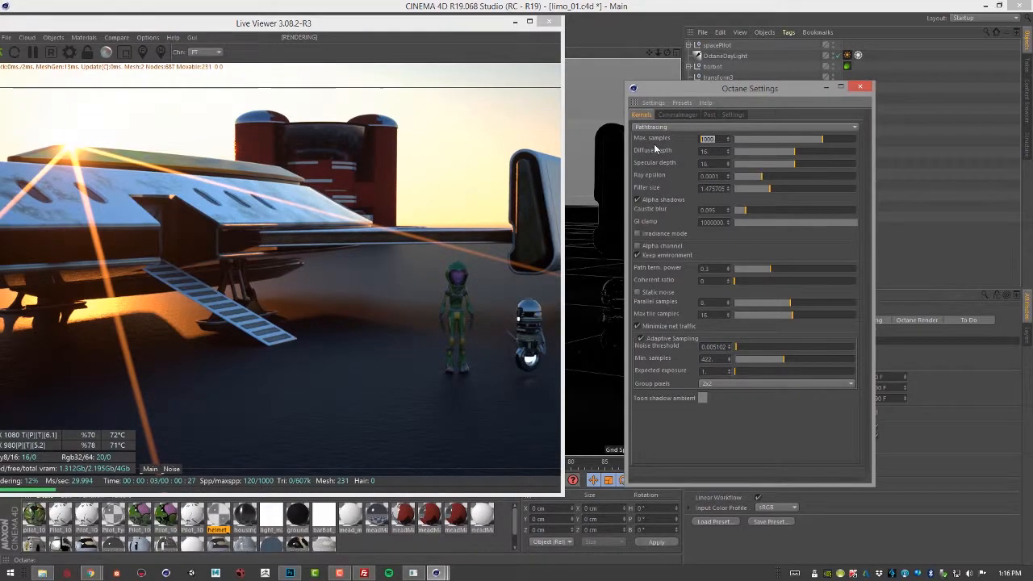